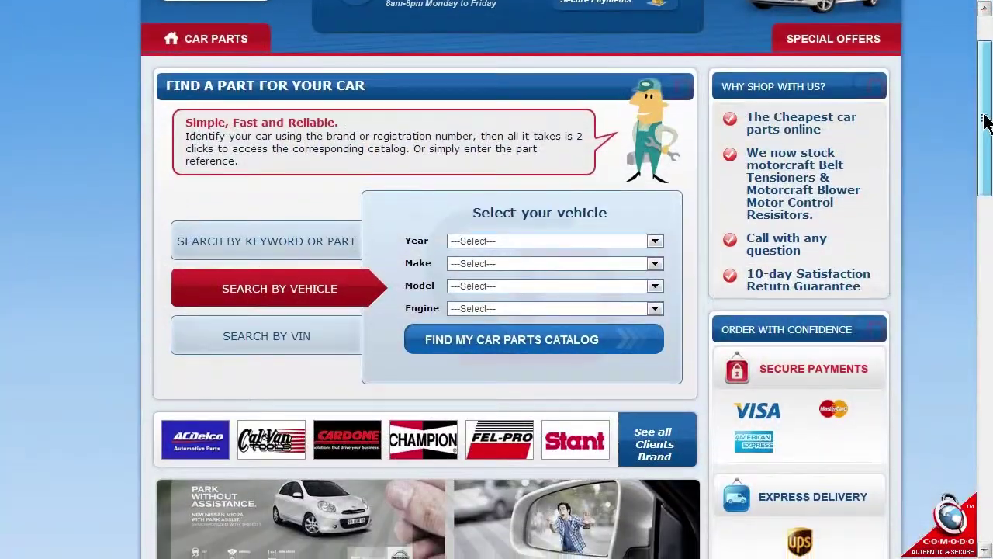
Step: Scroll down the First Stop Auto Parts site page
{"action": "left_click_drag", "start_coordinate": [983, 120], "coordinate": [982, 200]}
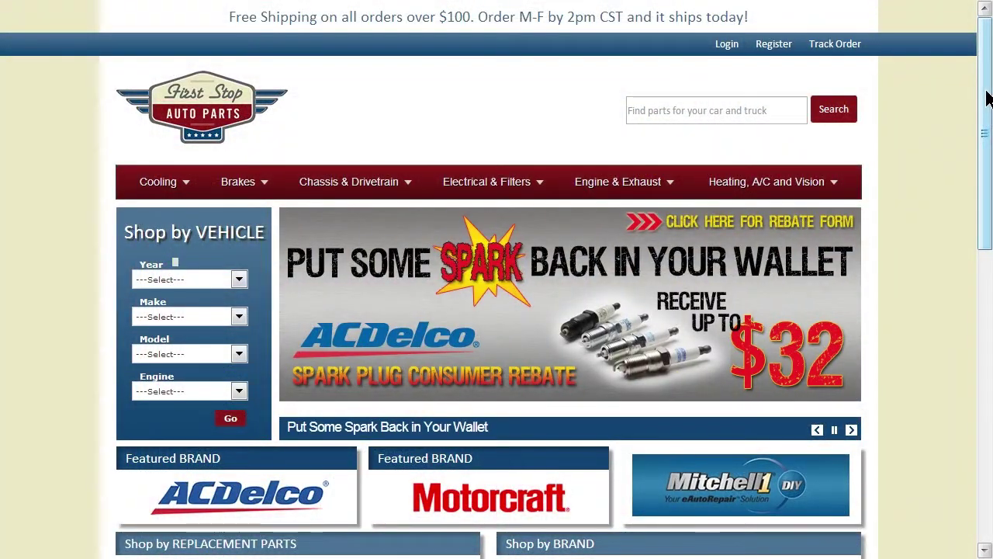
{"action": "left_click_drag", "start_coordinate": [987, 97], "coordinate": [984, 214]}
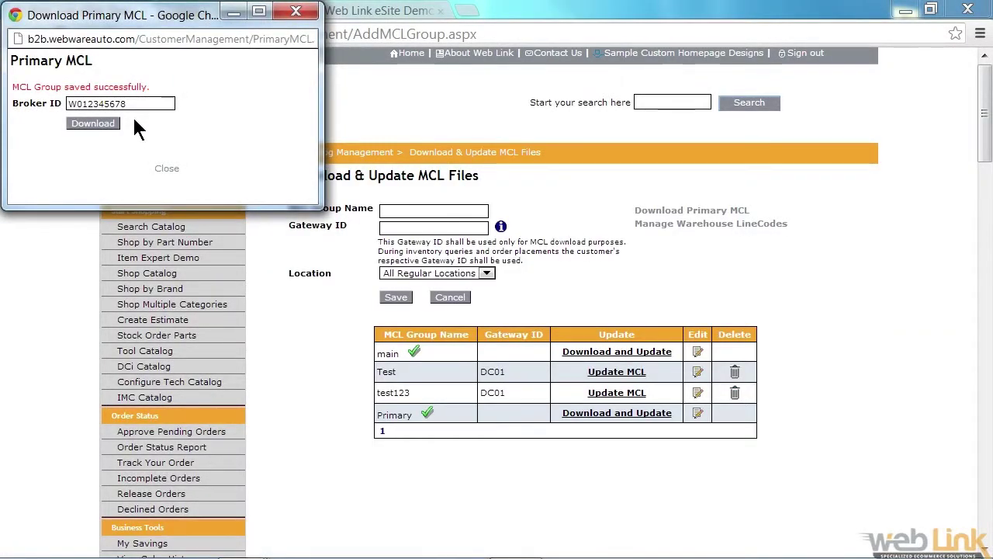
Step: Close the Download Primary MCL popup to return to the MCL group table
{"action": "left_click", "coordinate": [295, 11]}
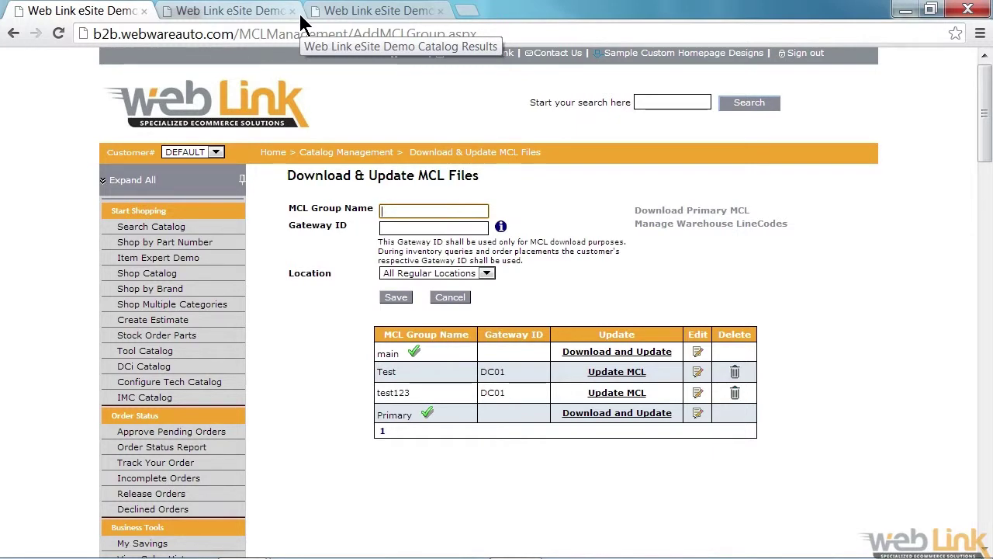
Step: In the catalog search results, view the details of the PC68 PCV valve
{"action": "left_click", "coordinate": [264, 7]}
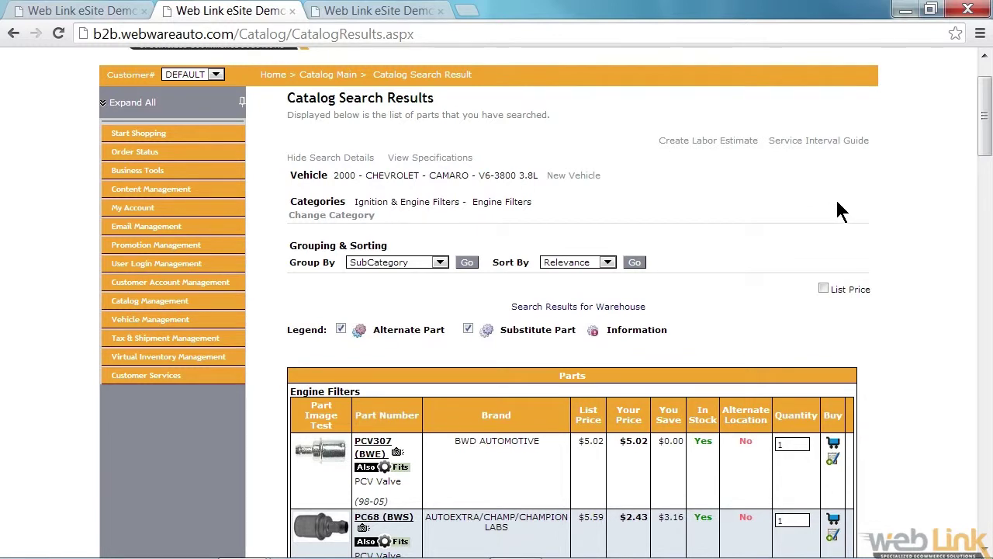
{"action": "scroll", "coordinate": [837, 203], "scroll_direction": "down", "scroll_amount": 1}
{"action": "scroll", "coordinate": [837, 203], "scroll_direction": "down", "scroll_amount": 1}
{"action": "scroll", "coordinate": [837, 204], "scroll_direction": "down", "scroll_amount": 1}
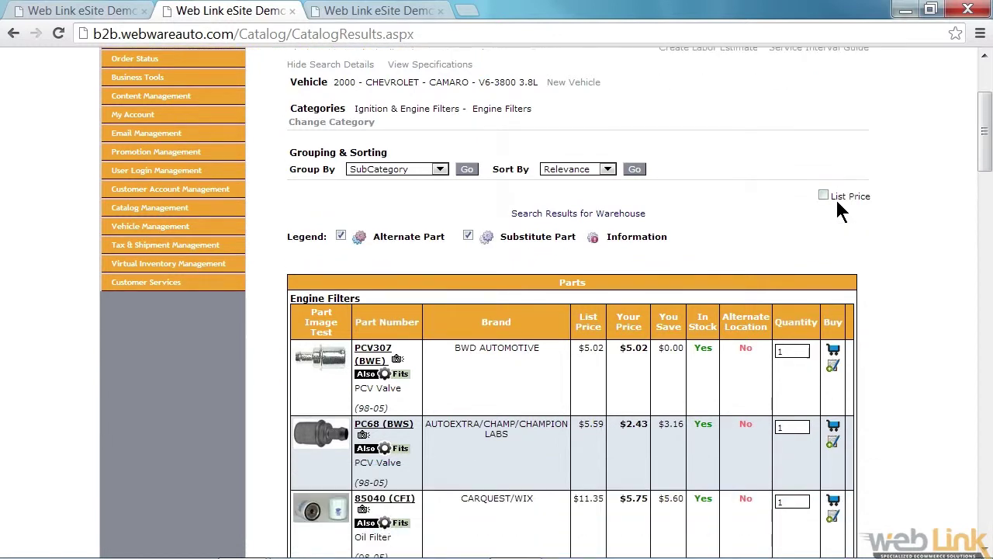
{"action": "scroll", "coordinate": [837, 203], "scroll_direction": "down", "scroll_amount": 1}
{"action": "scroll", "coordinate": [837, 203], "scroll_direction": "down", "scroll_amount": 7}
{"action": "left_click", "coordinate": [332, 190]}
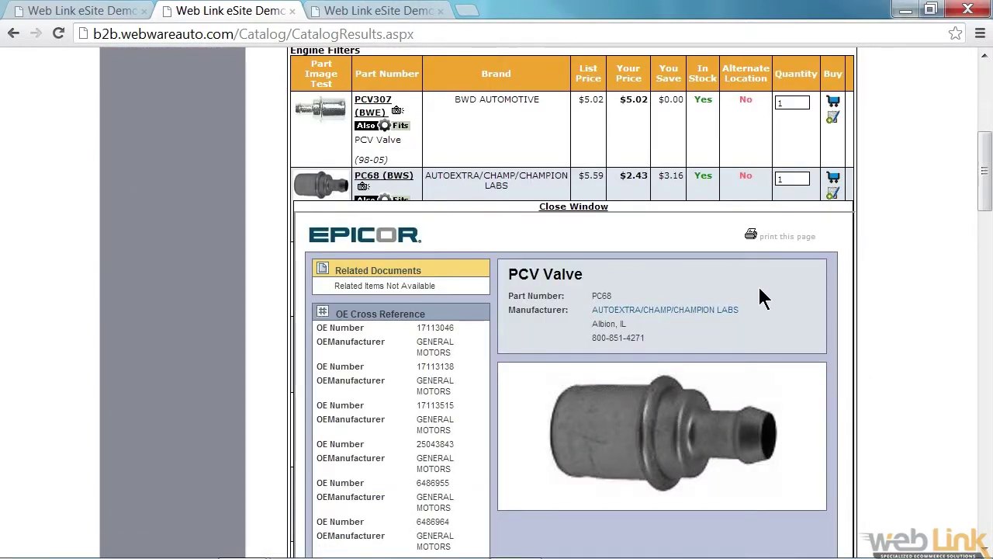
Step: Check the part's Also Fits vehicles, then open the 2000 Camaro's service interval guide
{"action": "scroll", "coordinate": [876, 226], "scroll_direction": "up", "scroll_amount": 1}
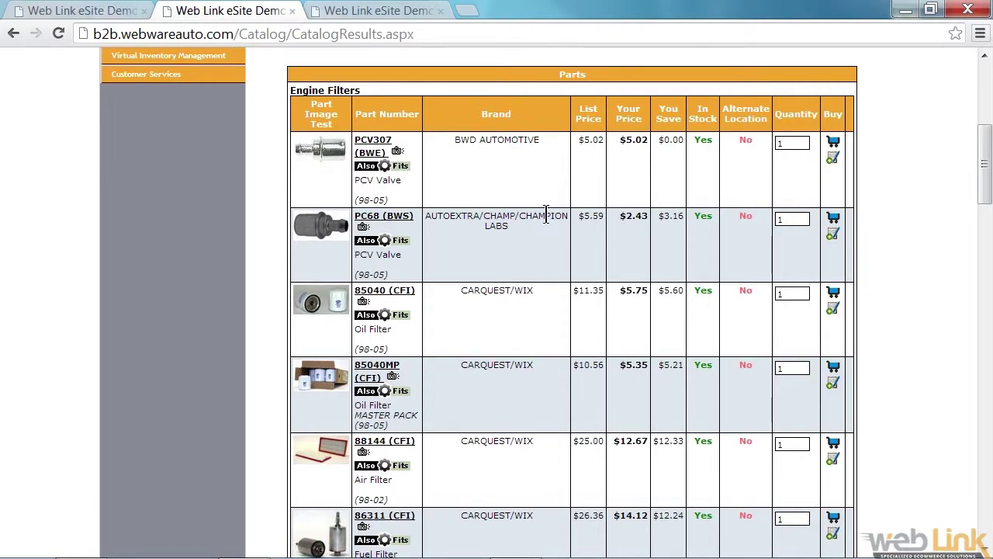
{"action": "left_click", "coordinate": [388, 168]}
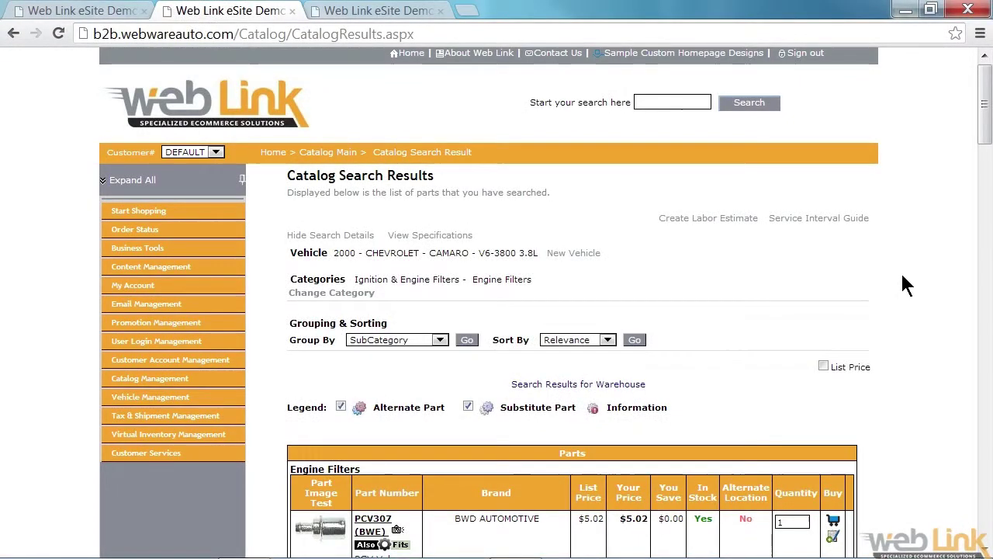
{"action": "left_click", "coordinate": [817, 220]}
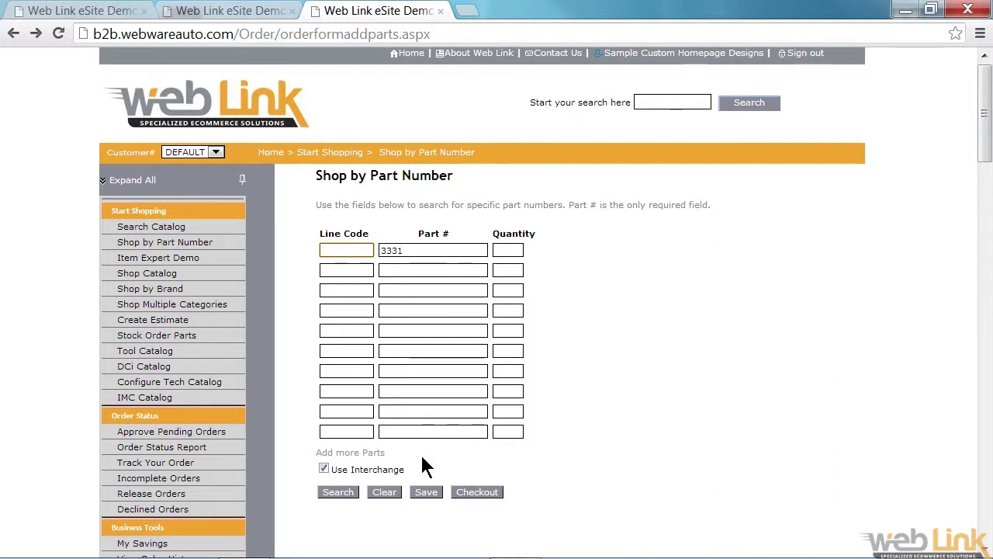
Step: Run the Shop by Part Number search for part 3331
{"action": "left_click", "coordinate": [343, 491]}
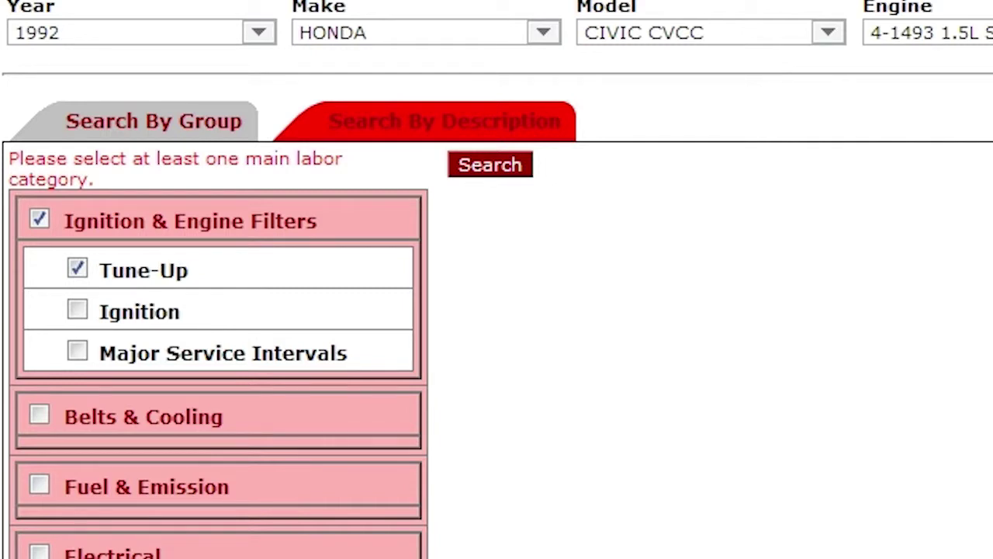
Step: Search the Tune-Up group to list labor items with times and rates
{"action": "left_click", "coordinate": [485, 160]}
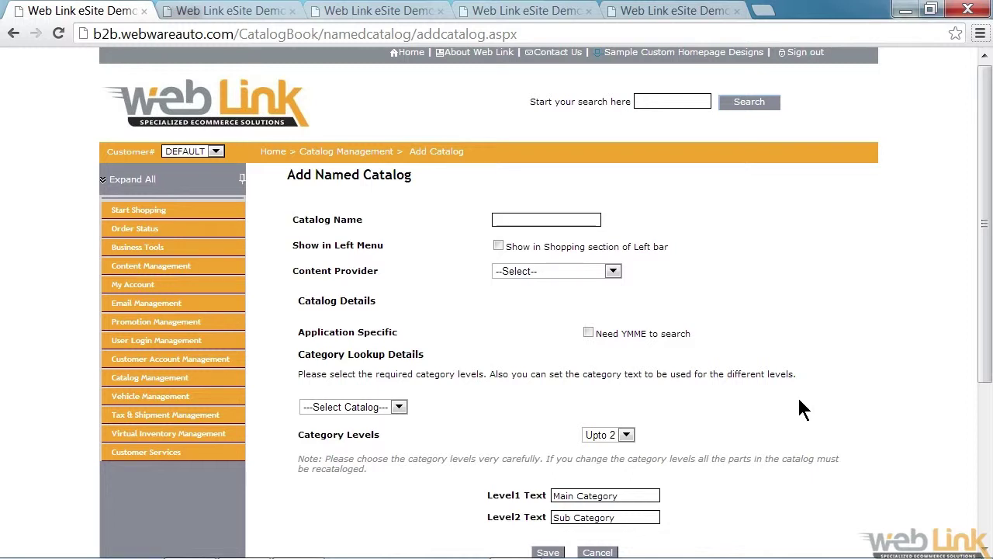
Step: Look up the Tools subcategory on the Catalog Lookup page
{"action": "key", "text": "ctrl+3"}
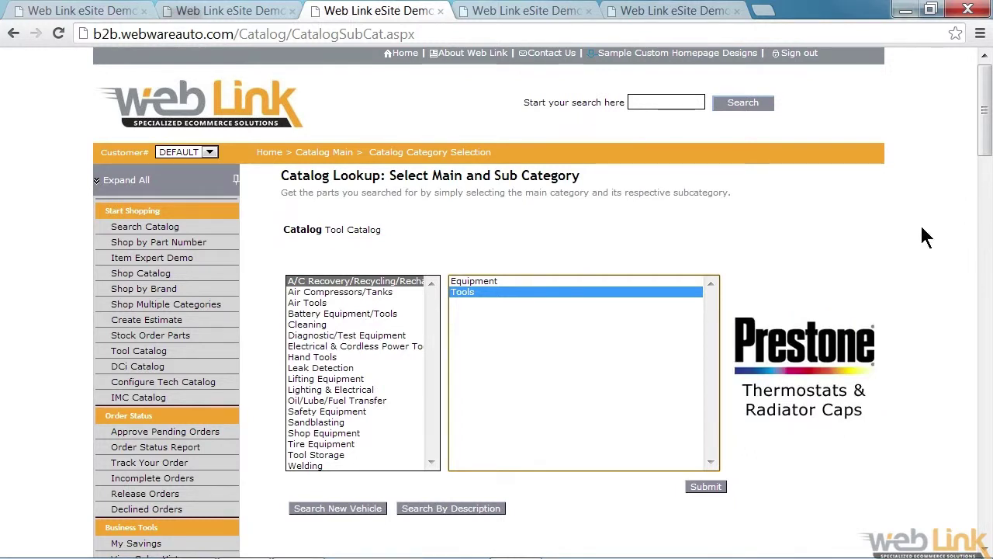
{"action": "left_click", "coordinate": [708, 482]}
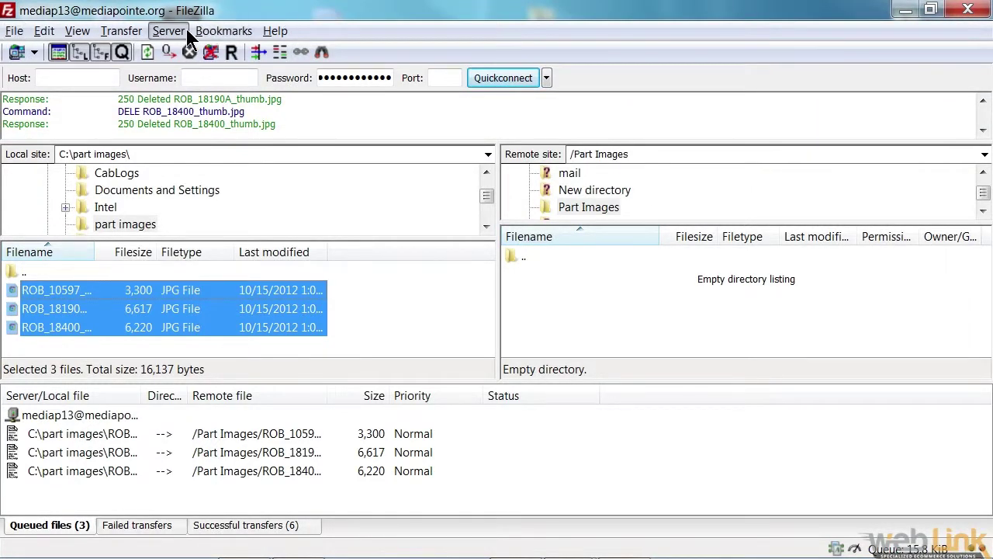
Step: Process FileZilla's transfer queue to upload the three part images
{"action": "left_click", "coordinate": [138, 34]}
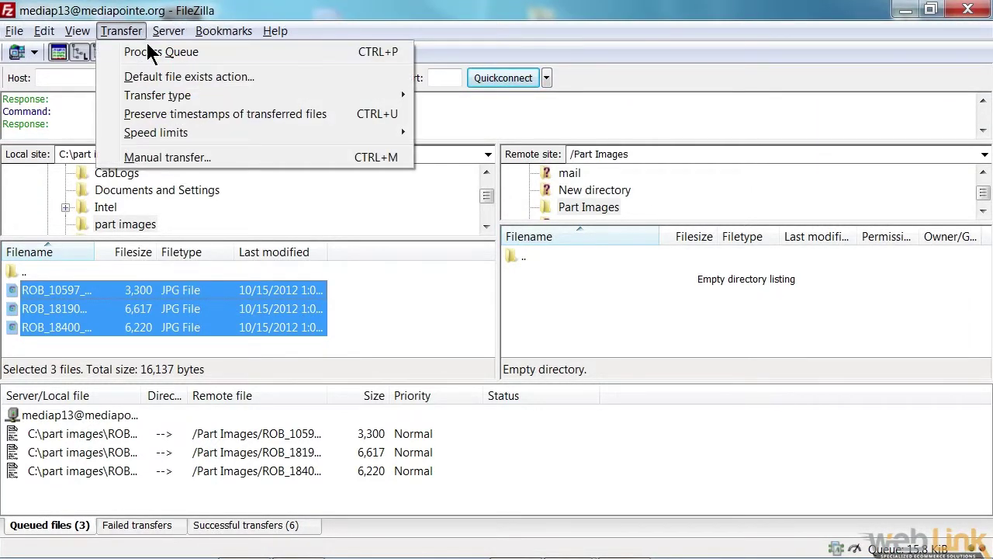
{"action": "left_click", "coordinate": [147, 45]}
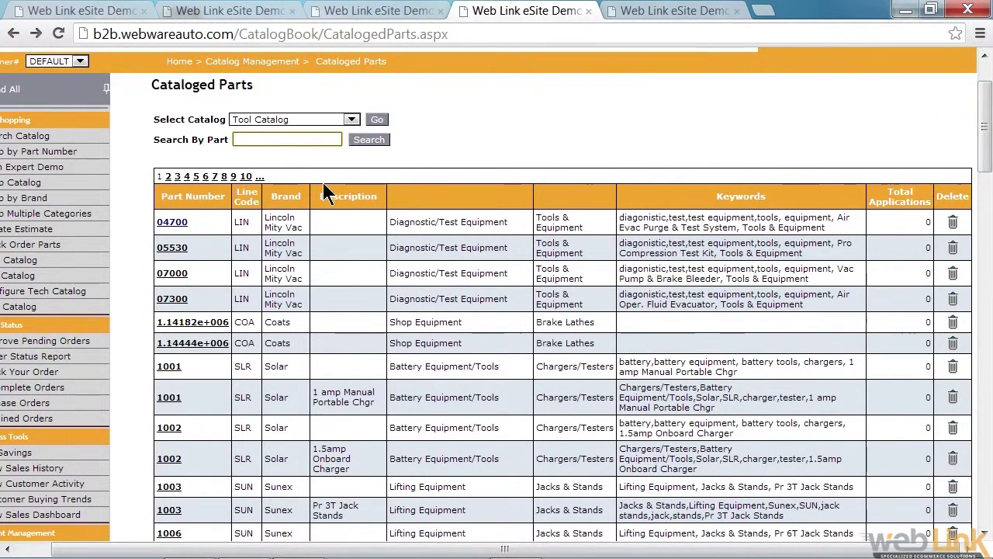
Step: Open part 04700's catalog entry and scroll through it
{"action": "left_click", "coordinate": [164, 222]}
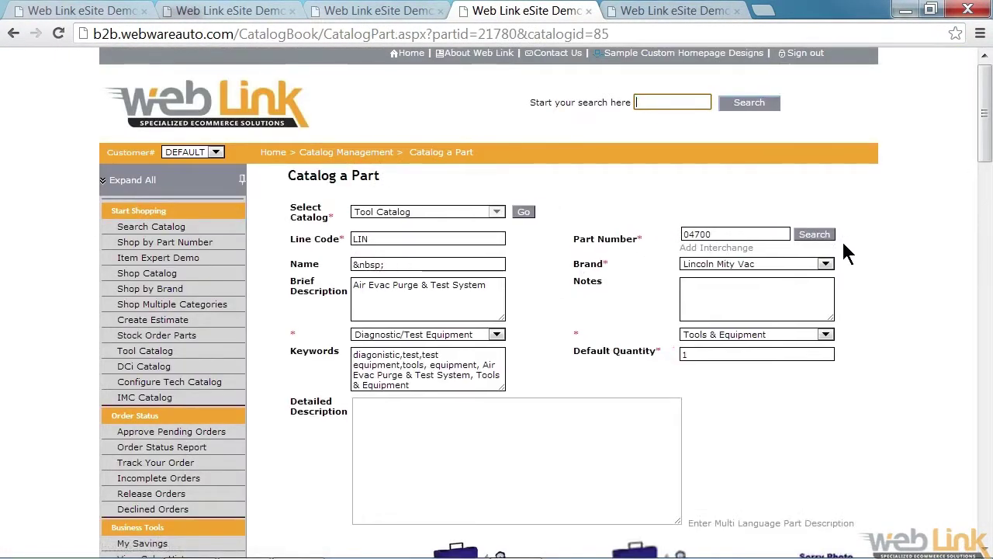
{"action": "left_click_drag", "start_coordinate": [987, 155], "coordinate": [987, 190]}
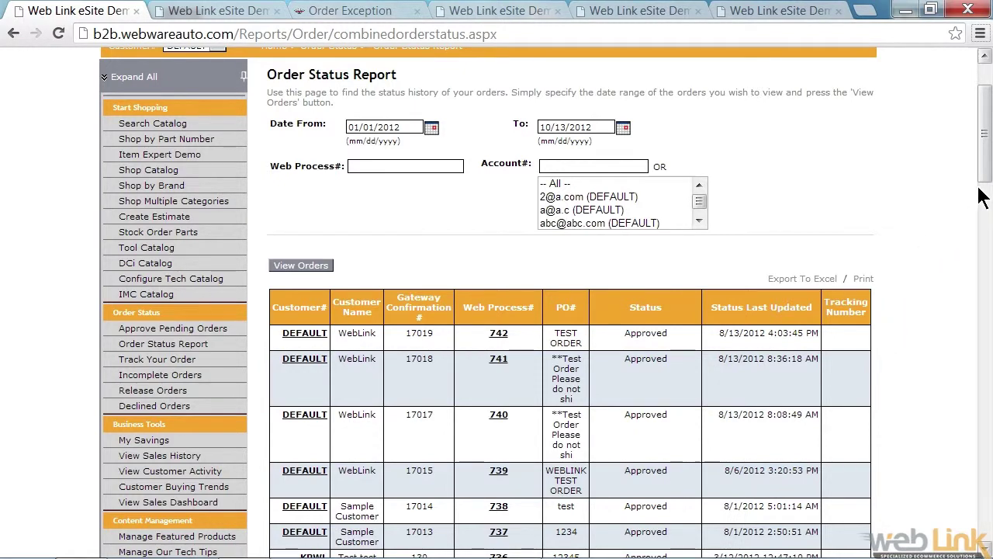
Step: Scroll the Order Status Report and open order 742's details
{"action": "left_click_drag", "start_coordinate": [984, 184], "coordinate": [986, 211]}
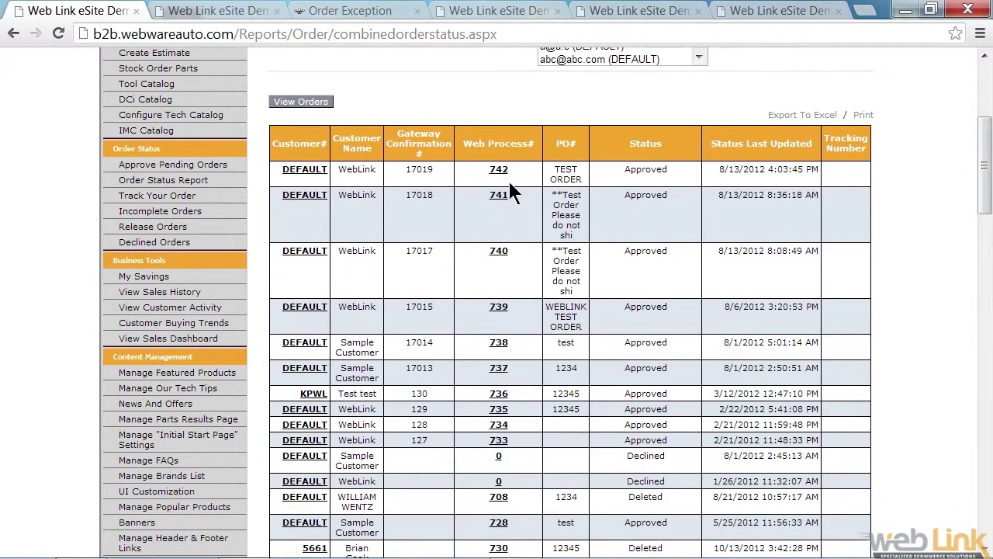
{"action": "left_click", "coordinate": [504, 174]}
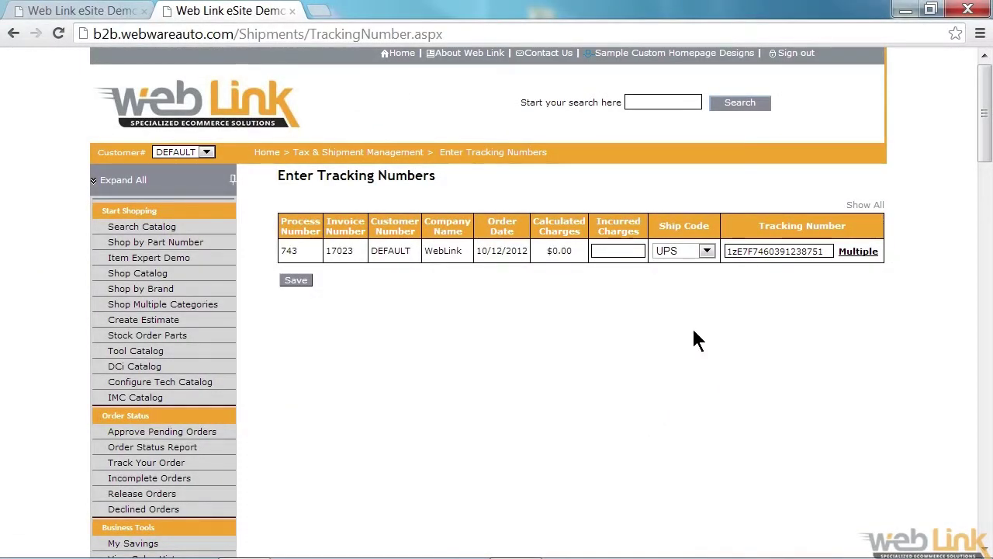
Step: Save order 743's UPS tracking number and check its delivered status on UPS
{"action": "left_click", "coordinate": [285, 277]}
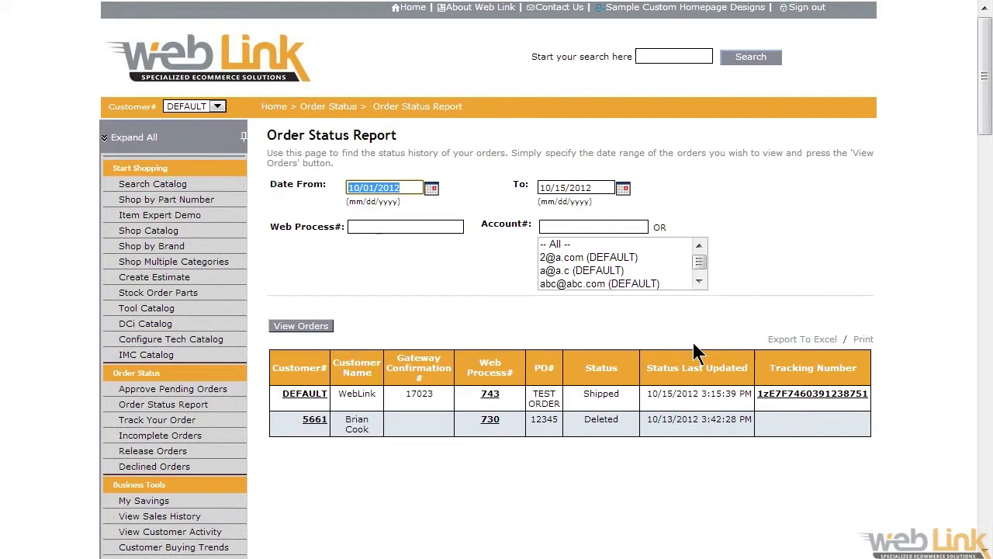
{"action": "left_click", "coordinate": [783, 396]}
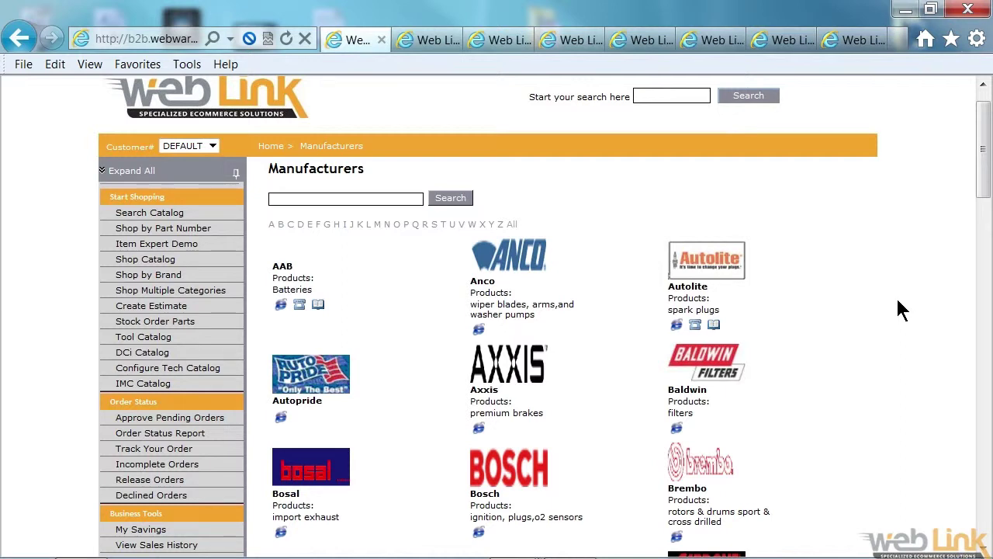
Step: Open the Bosch manufacturer link, then scroll through the Manage FAQs page
{"action": "left_click", "coordinate": [539, 459]}
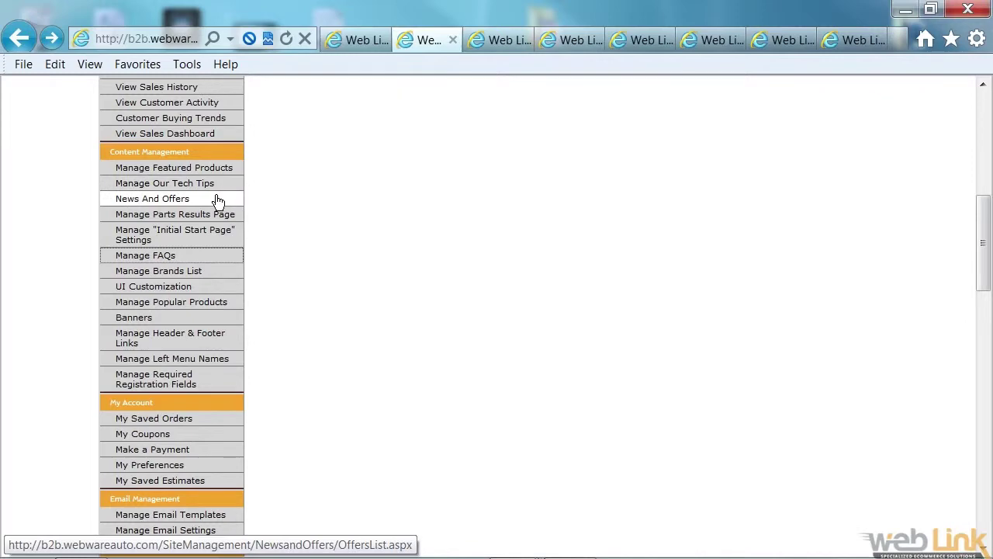
{"action": "left_click", "coordinate": [201, 259]}
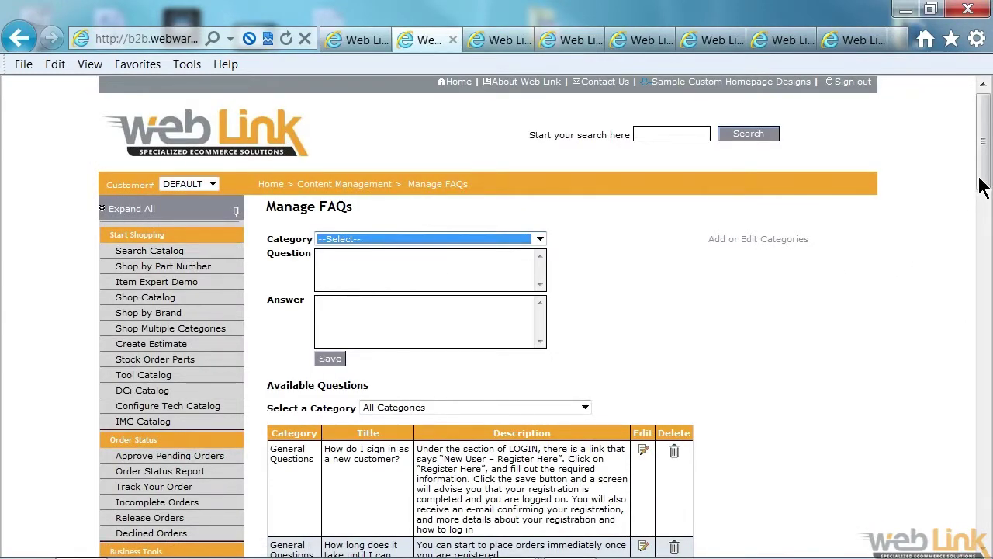
{"action": "scroll", "coordinate": [981, 186], "scroll_direction": "down", "scroll_amount": 3}
{"action": "scroll", "coordinate": [982, 186], "scroll_direction": "down", "scroll_amount": 3}
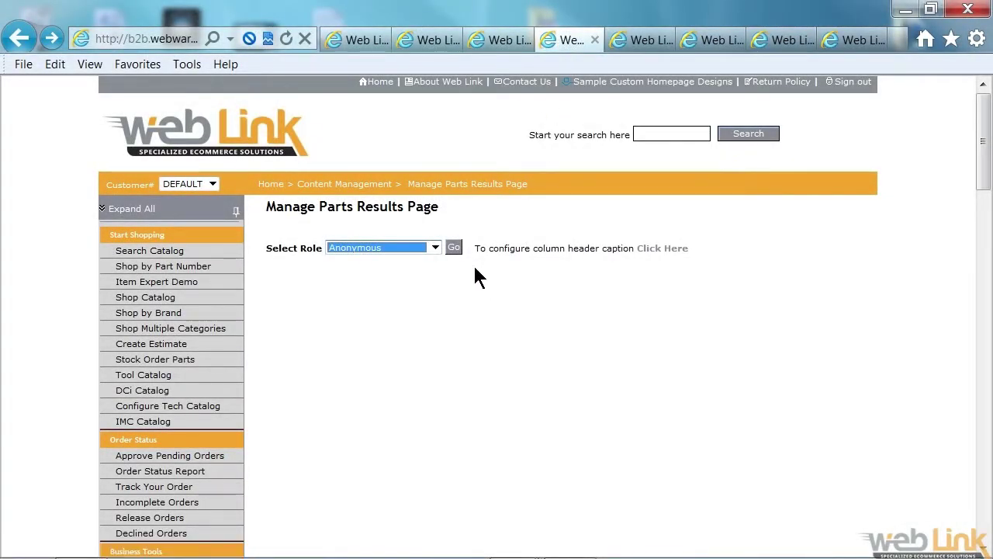
Step: Load the Anonymous role's results fields and review the Order Confirmation email template
{"action": "left_click", "coordinate": [455, 247]}
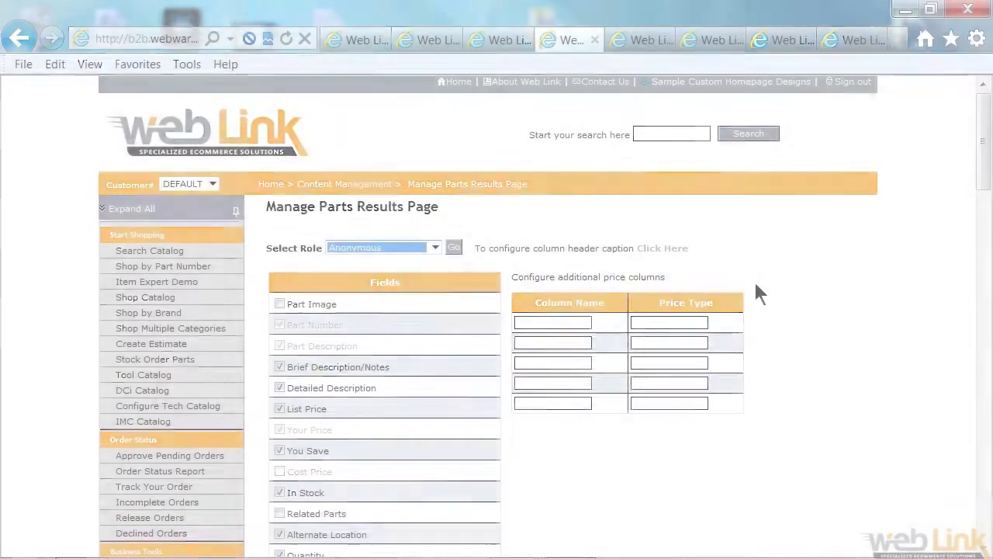
{"action": "left_click", "coordinate": [631, 48]}
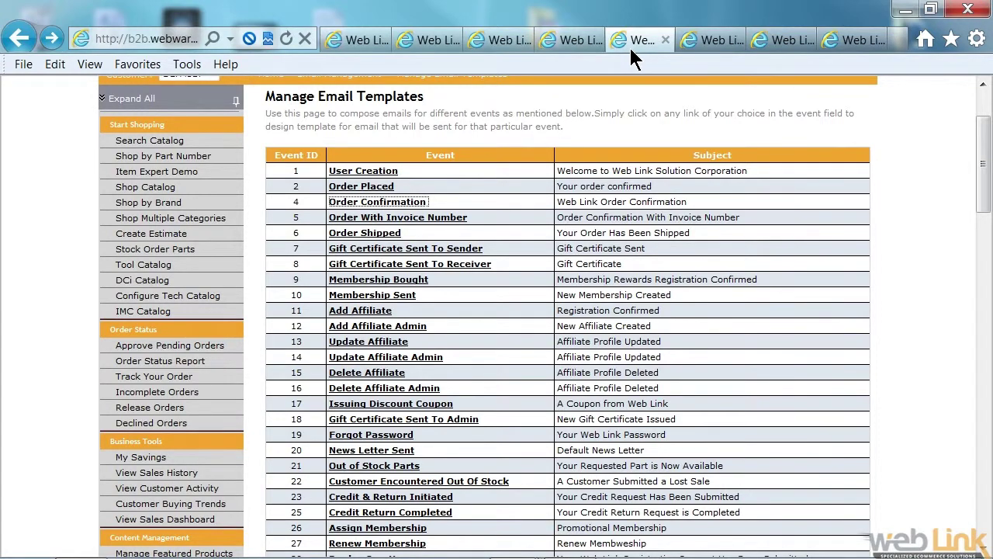
{"action": "left_click", "coordinate": [395, 204]}
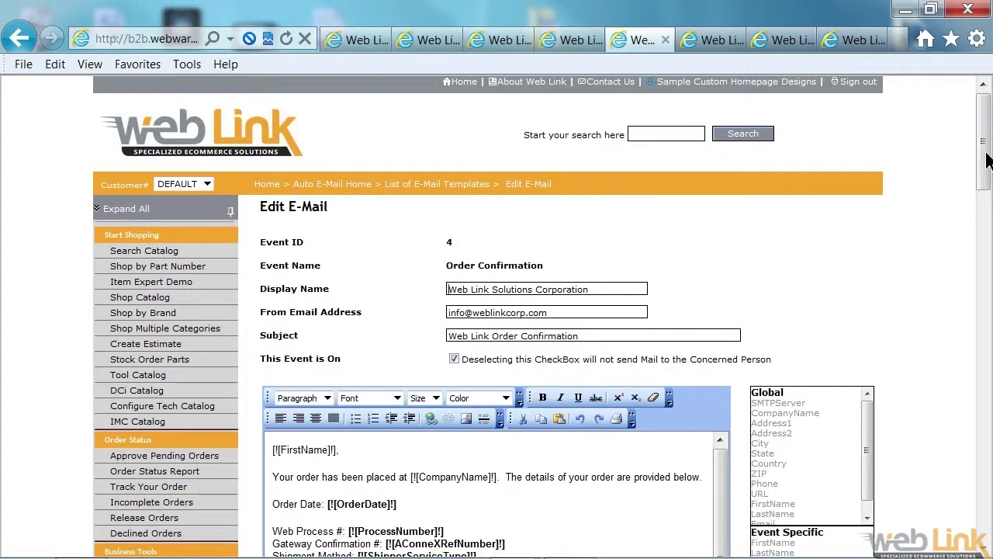
{"action": "left_click_drag", "start_coordinate": [982, 161], "coordinate": [976, 198]}
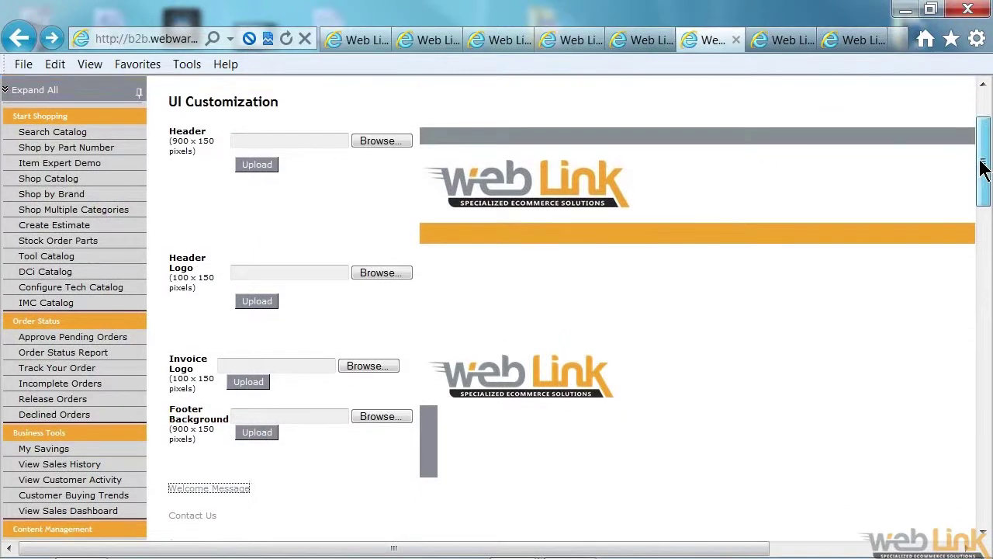
Step: Preview and close the Welcome Message content, then open the Contact Us editor
{"action": "left_click_drag", "start_coordinate": [982, 173], "coordinate": [968, 217]}
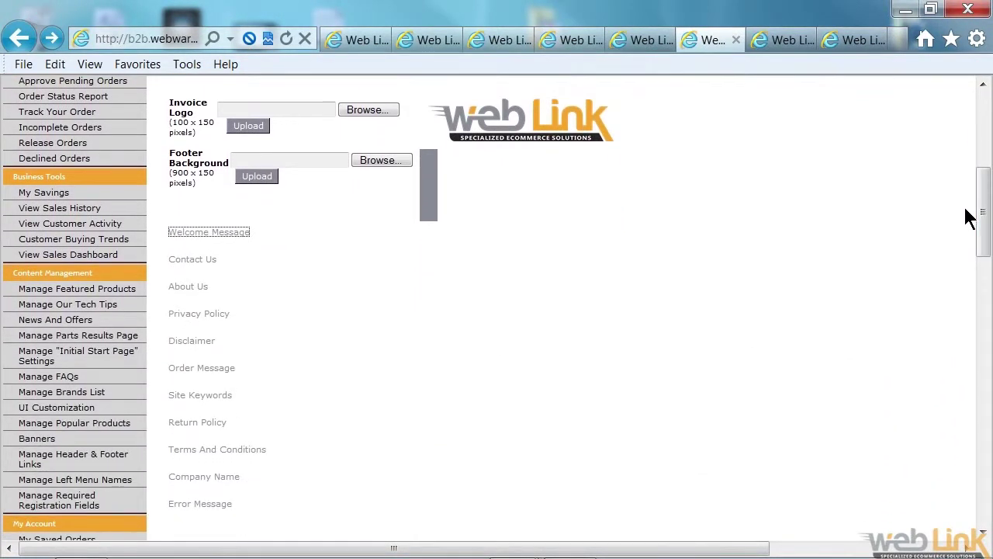
{"action": "left_click", "coordinate": [234, 234]}
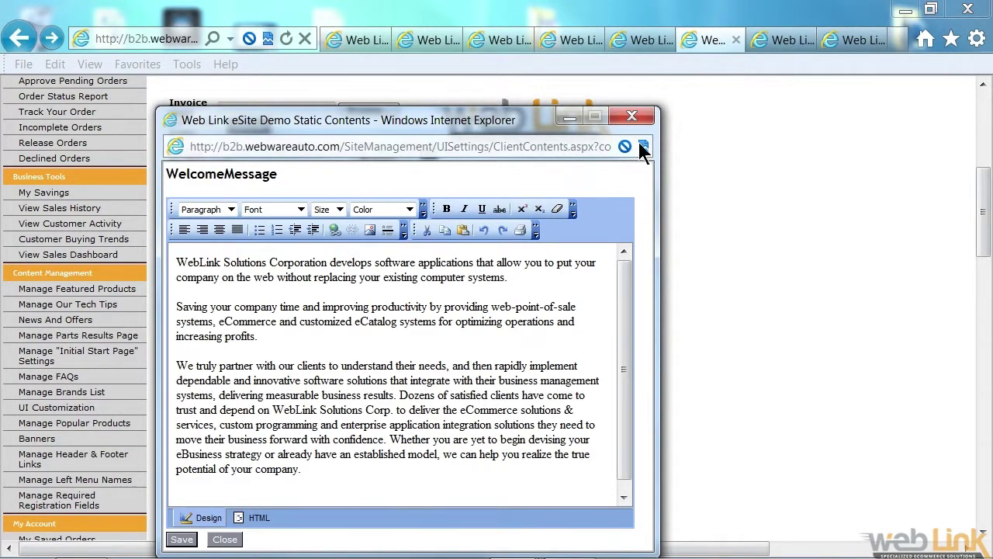
{"action": "left_click", "coordinate": [632, 116]}
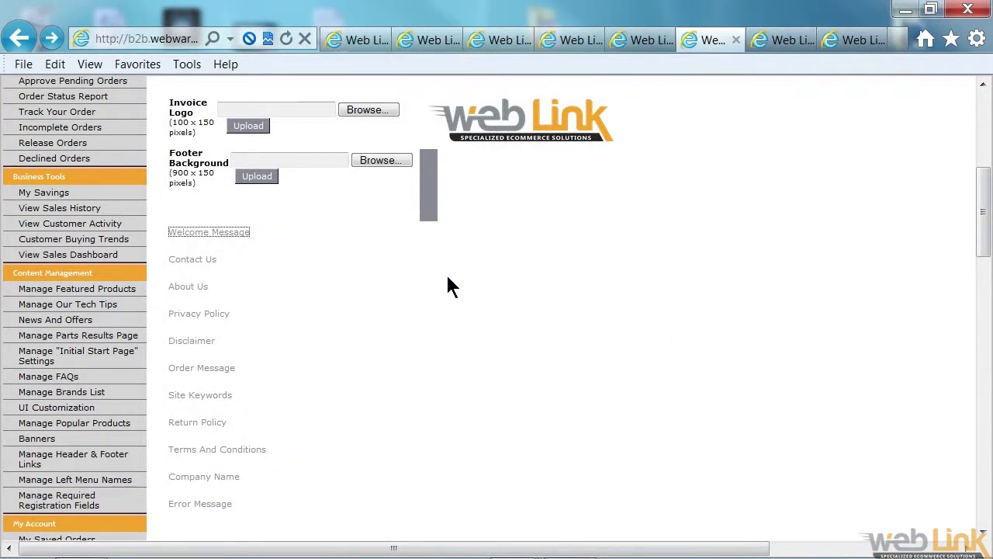
{"action": "left_click", "coordinate": [208, 261]}
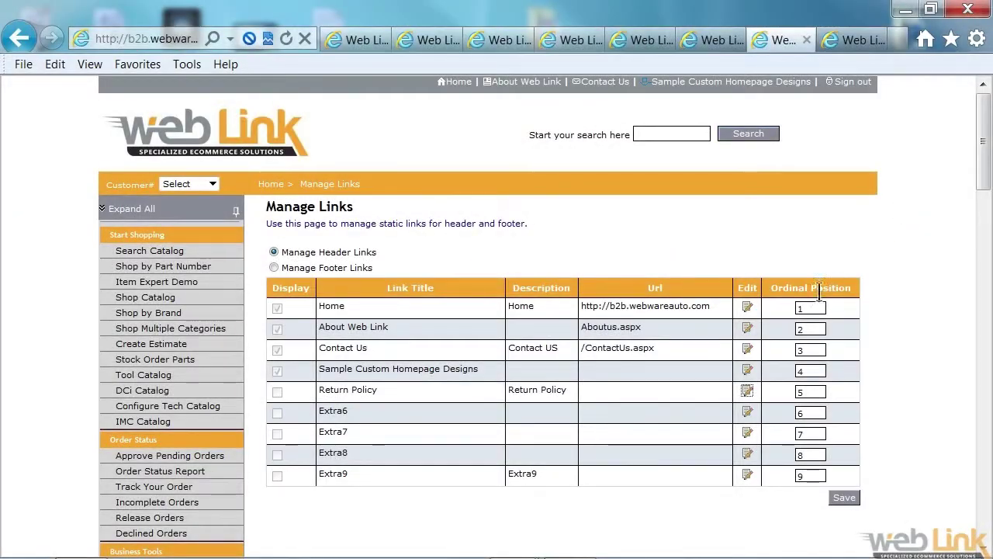
Step: Edit the Return Policy header link, viewing its text as HTML and Design
{"action": "left_click", "coordinate": [747, 392]}
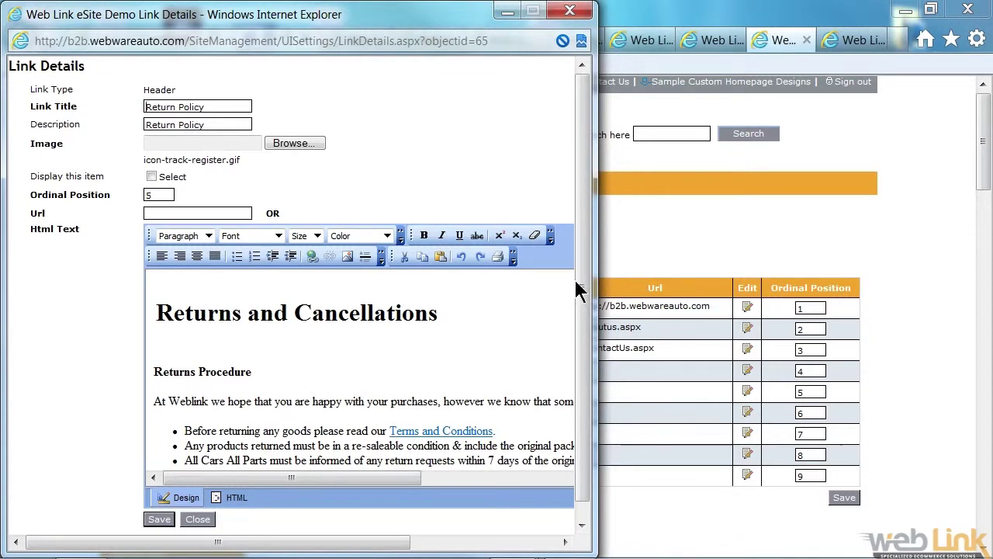
{"action": "left_click_drag", "start_coordinate": [582, 272], "coordinate": [579, 296]}
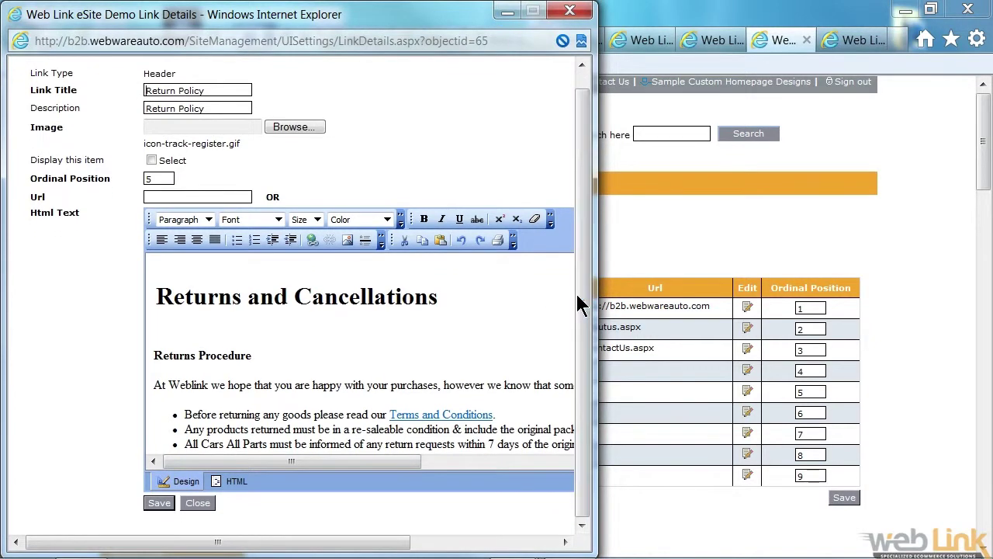
{"action": "left_click", "coordinate": [238, 481]}
{"action": "left_click", "coordinate": [186, 479]}
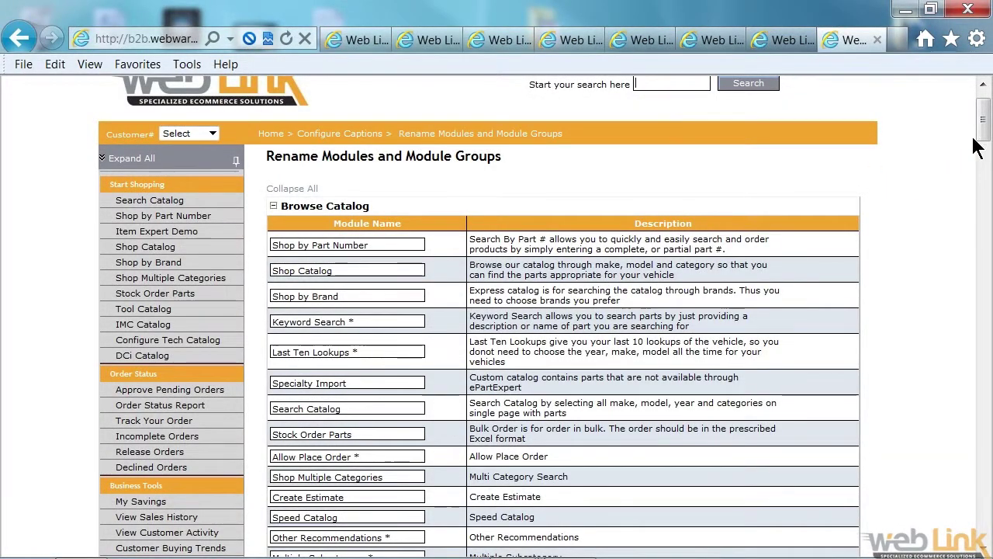
{"action": "left_click_drag", "start_coordinate": [981, 134], "coordinate": [978, 163]}
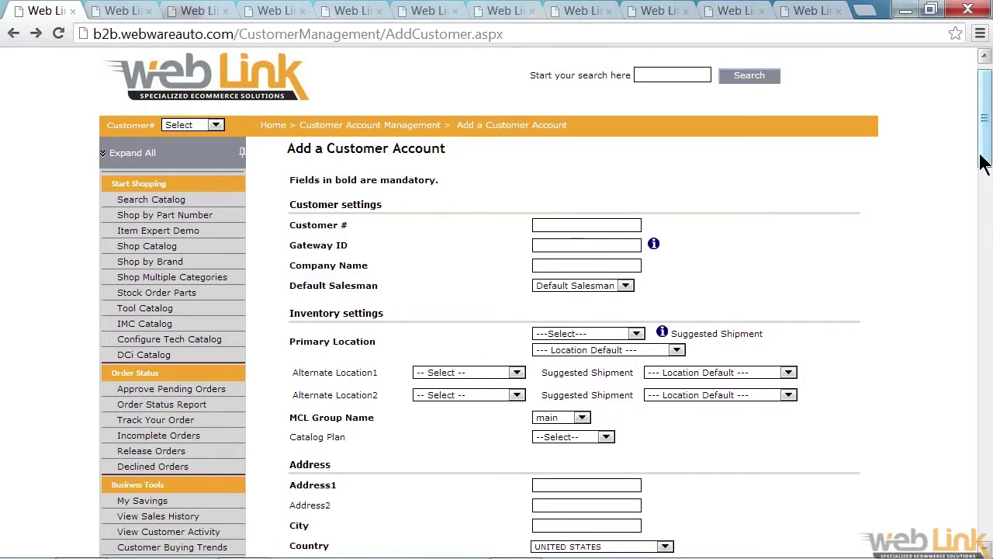
Step: Browse the customer, dealer and admin registration pages, trying the Manager and Office roles
{"action": "left_click", "coordinate": [598, 220]}
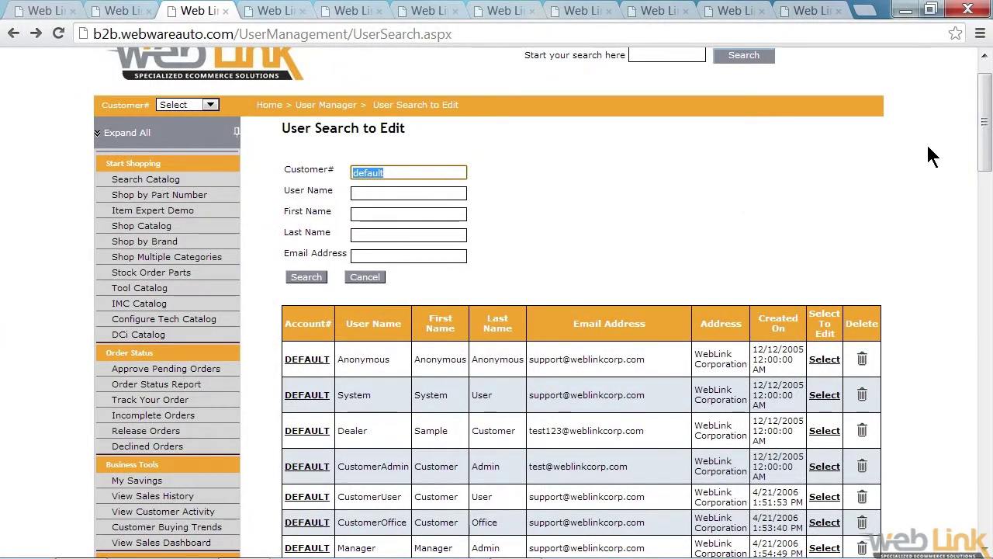
{"action": "scroll", "coordinate": [986, 147], "scroll_direction": "down", "scroll_amount": 1}
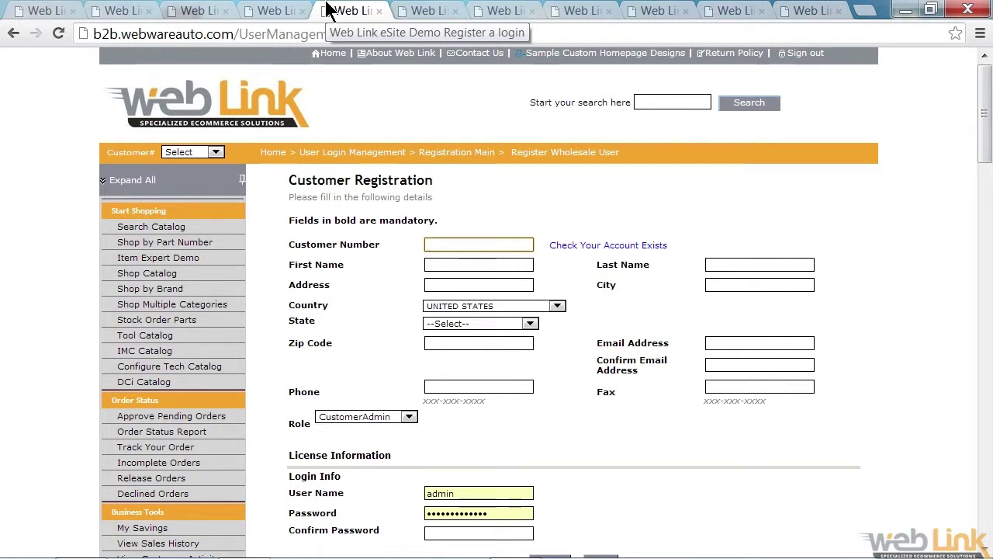
{"action": "left_click", "coordinate": [428, 11]}
{"action": "left_click", "coordinate": [505, 11]}
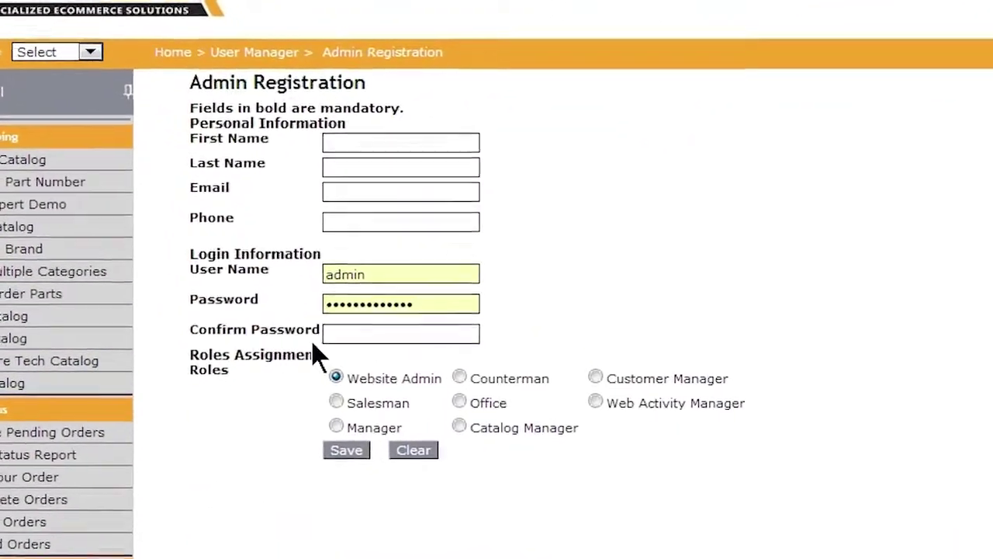
{"action": "left_click", "coordinate": [329, 430]}
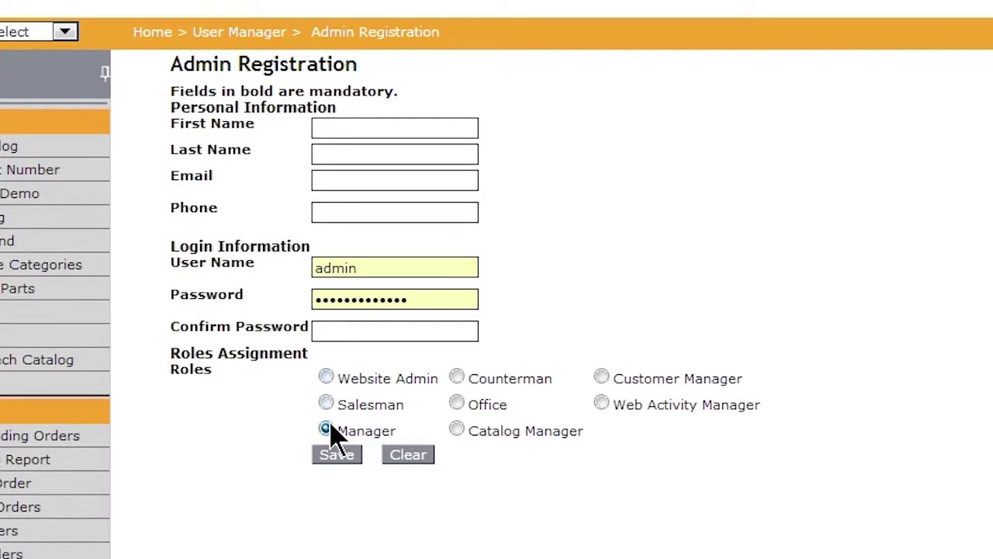
{"action": "left_click", "coordinate": [456, 403]}
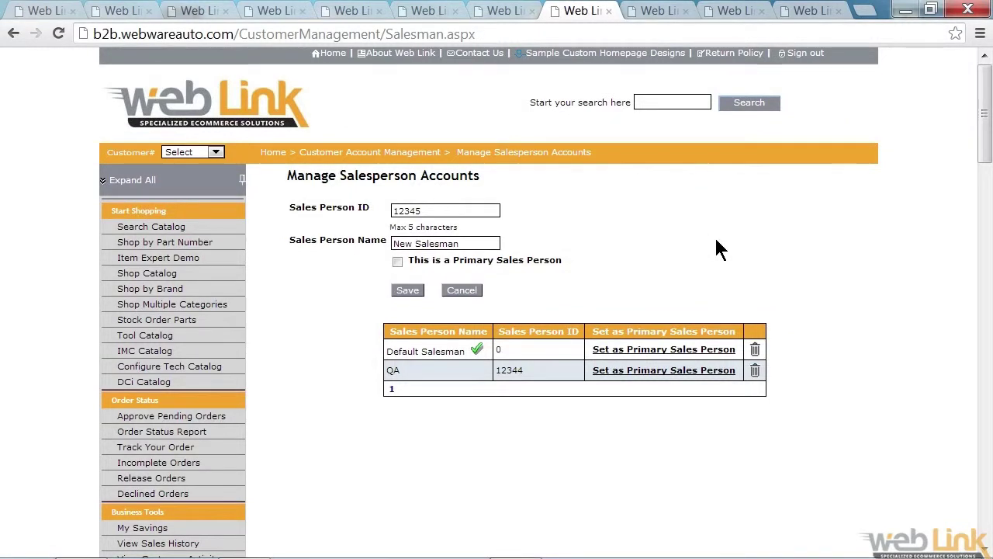
Step: Save salesperson New Salesman with ID 12345 and view Website Admin permissions
{"action": "left_click", "coordinate": [402, 294]}
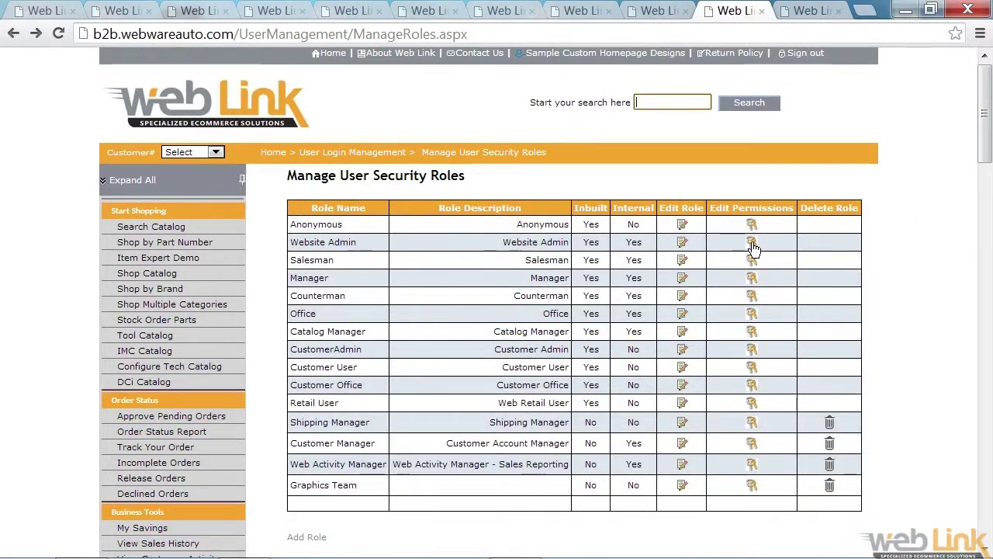
{"action": "left_click", "coordinate": [751, 243]}
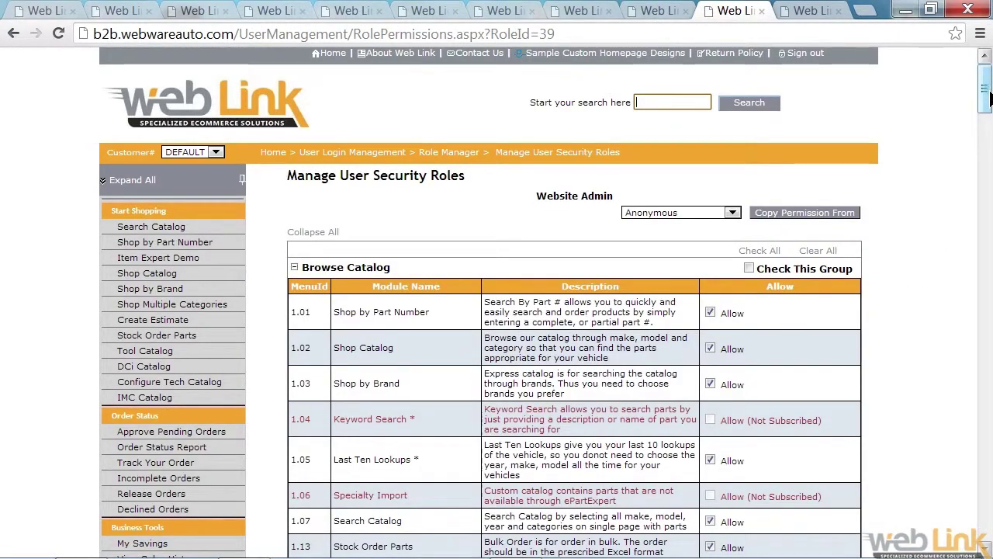
{"action": "left_click_drag", "start_coordinate": [987, 97], "coordinate": [988, 116]}
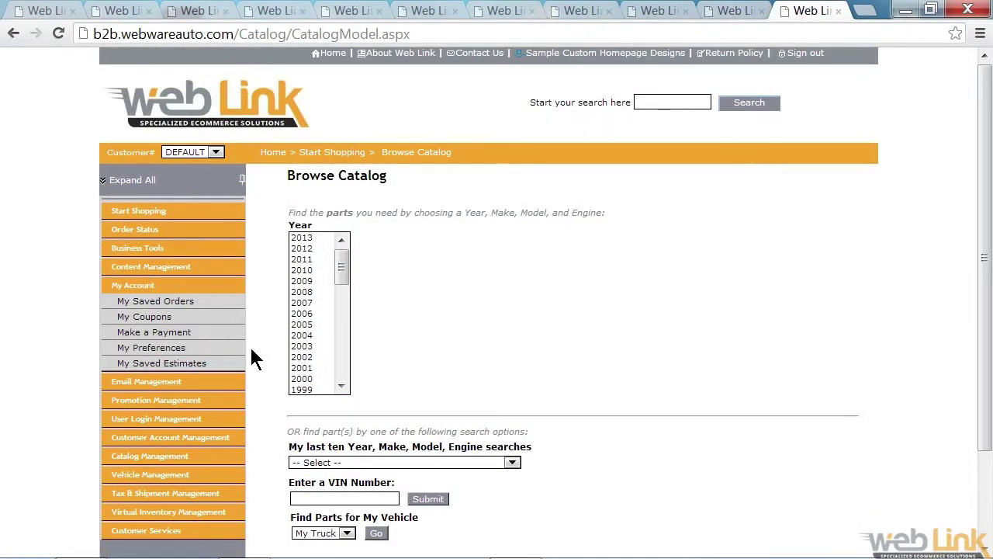
Step: Open My Preferences and scroll through the shopper preference settings
{"action": "left_click", "coordinate": [235, 348]}
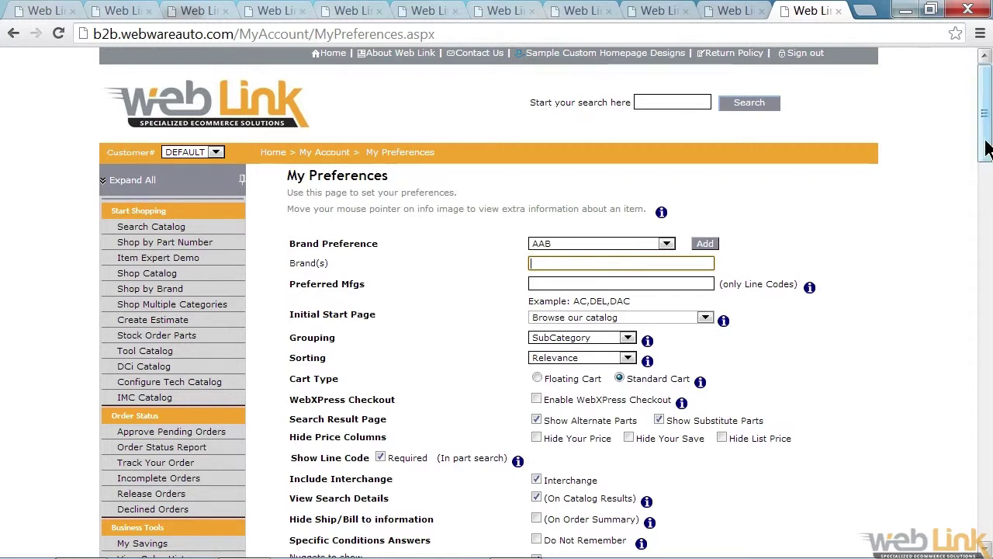
{"action": "left_click_drag", "start_coordinate": [982, 155], "coordinate": [982, 183]}
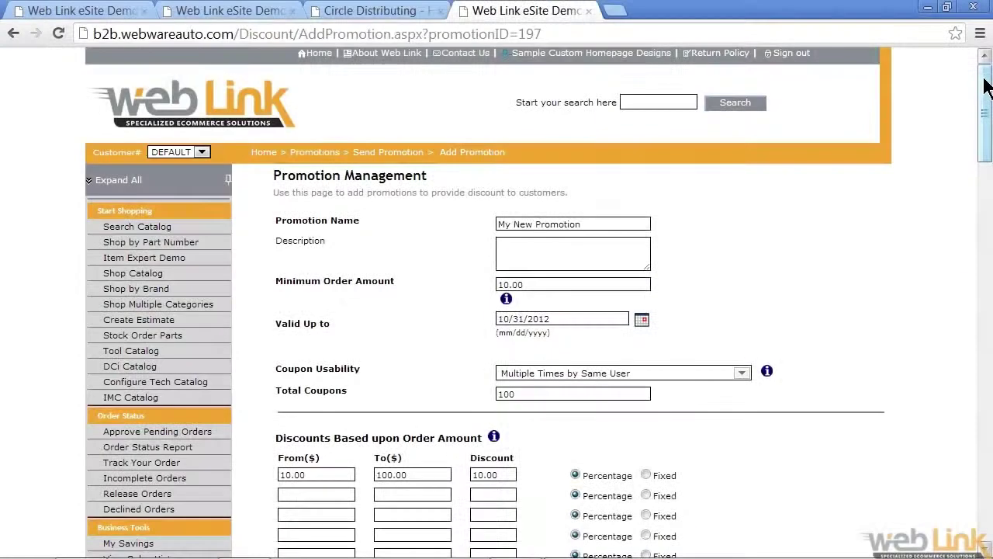
Step: Scroll through the promotion settings and the Issuing Discount Coupon1 email template
{"action": "left_click_drag", "start_coordinate": [986, 92], "coordinate": [969, 288]}
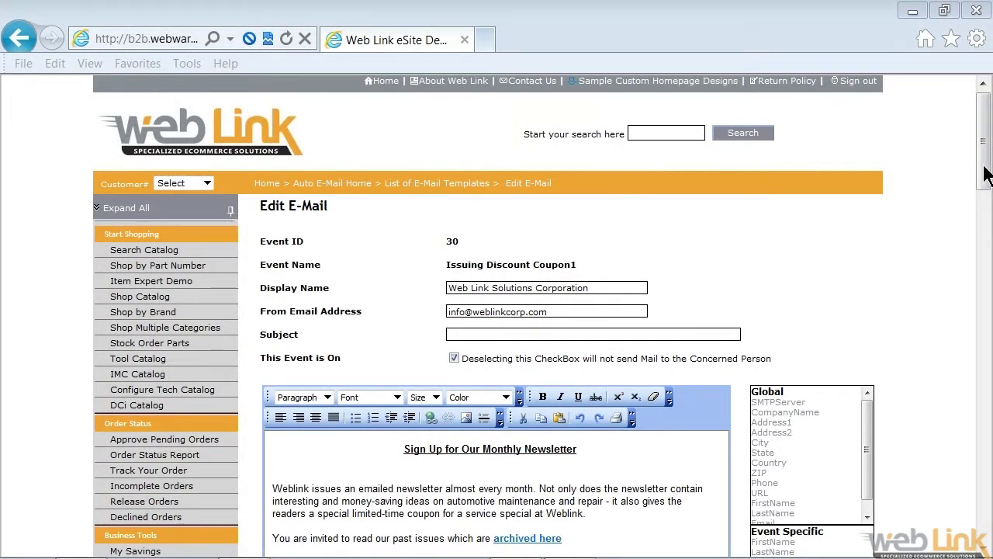
{"action": "left_click_drag", "start_coordinate": [984, 175], "coordinate": [979, 236]}
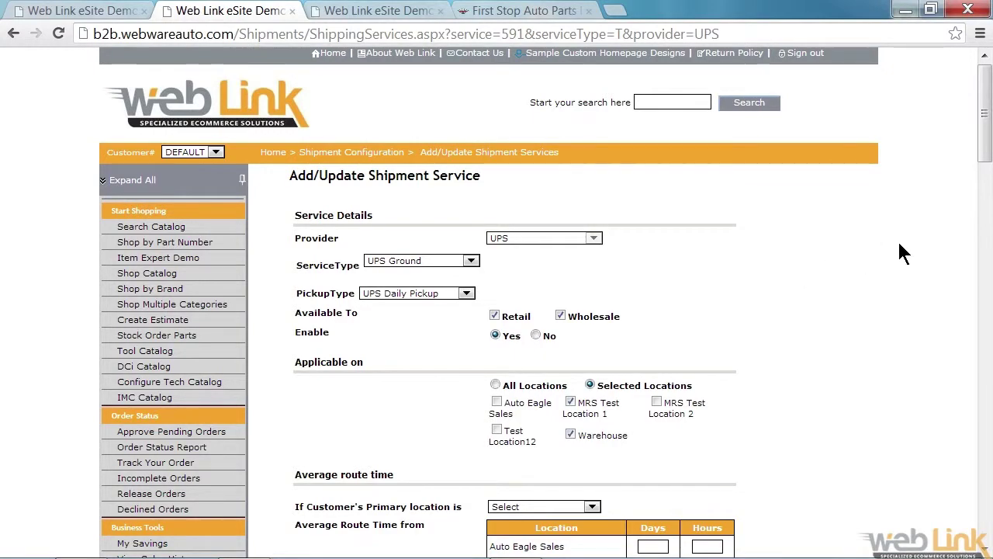
Step: Scroll through the UPS Ground shipment service settings
{"action": "left_click_drag", "start_coordinate": [983, 158], "coordinate": [970, 197]}
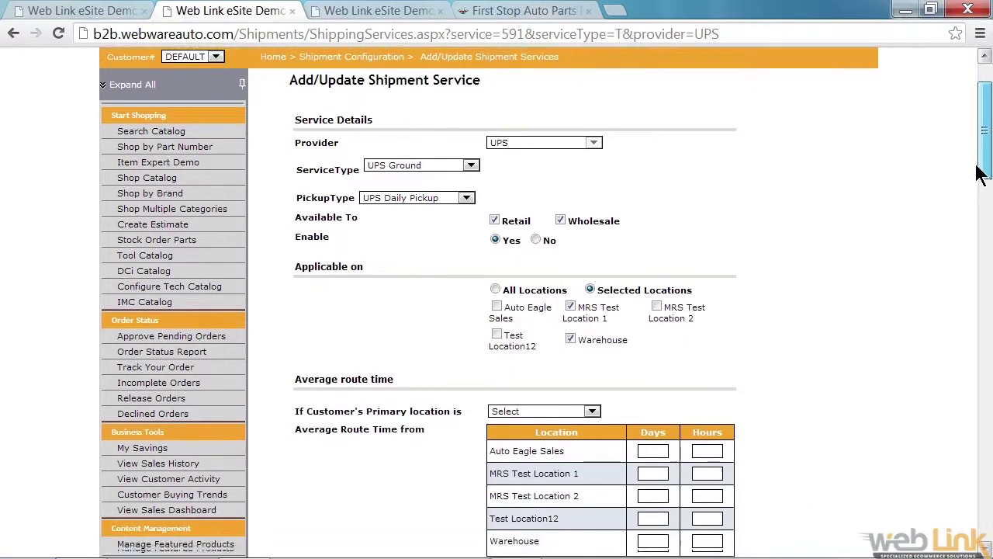
{"action": "scroll", "coordinate": [966, 206], "scroll_direction": "down", "scroll_amount": 1}
{"action": "scroll", "coordinate": [966, 205], "scroll_direction": "down", "scroll_amount": 1}
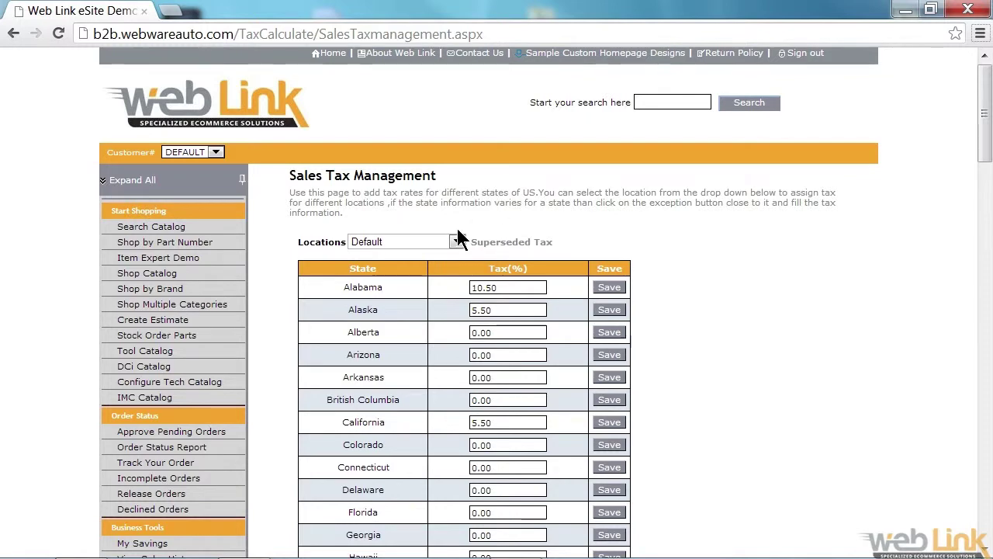
Step: Show Auto Eagle Sales state tax rates, then the per-customer Superseded Tax settings
{"action": "left_click", "coordinate": [457, 241]}
{"action": "left_click", "coordinate": [412, 268]}
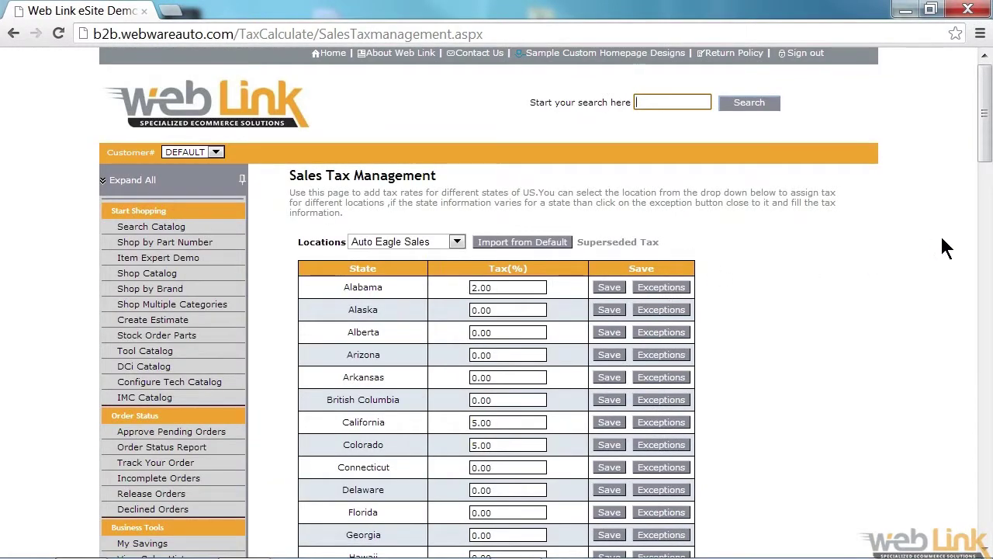
{"action": "left_click_drag", "start_coordinate": [985, 132], "coordinate": [976, 194]}
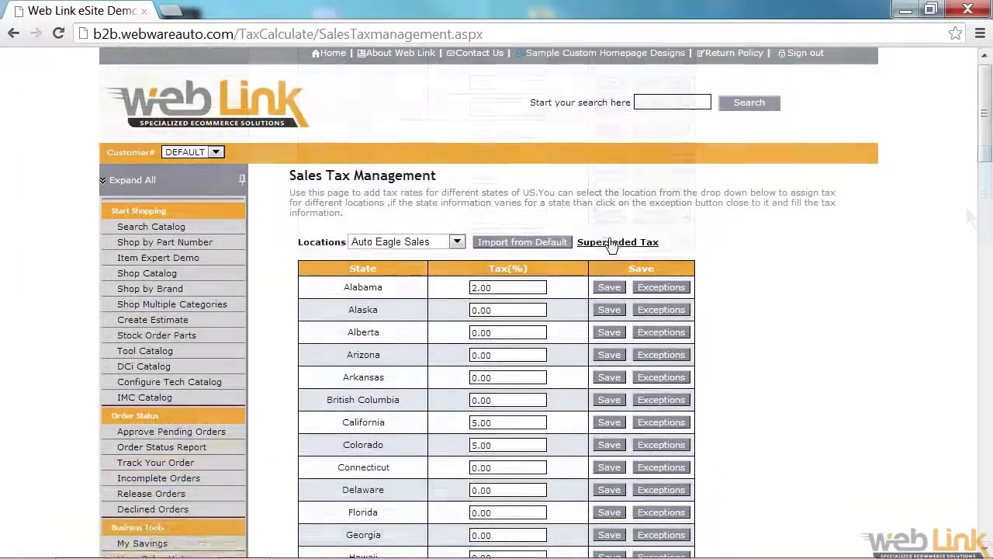
{"action": "left_click", "coordinate": [610, 243]}
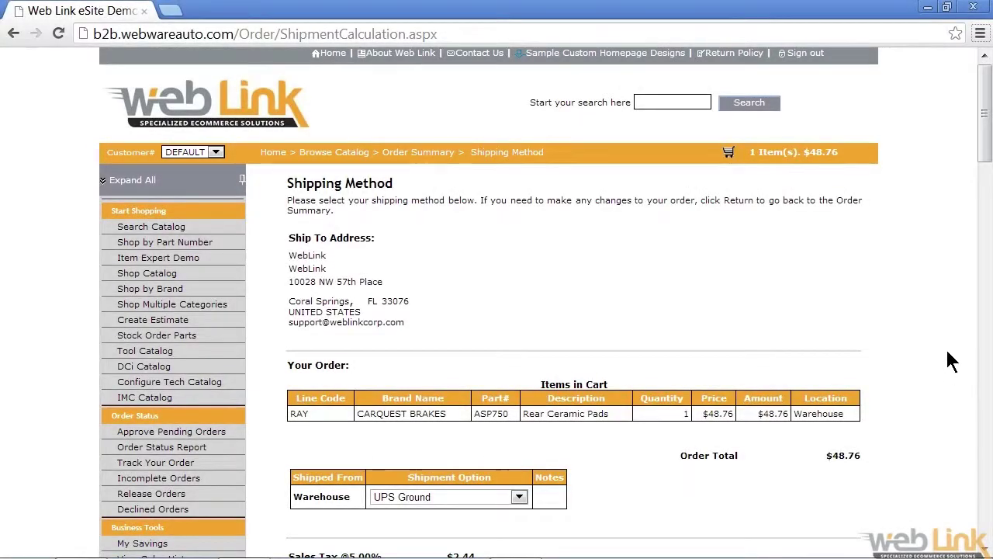
Step: Proceed from the Shipping Method page to Payment Details charging $51.20
{"action": "left_click_drag", "start_coordinate": [982, 155], "coordinate": [984, 196]}
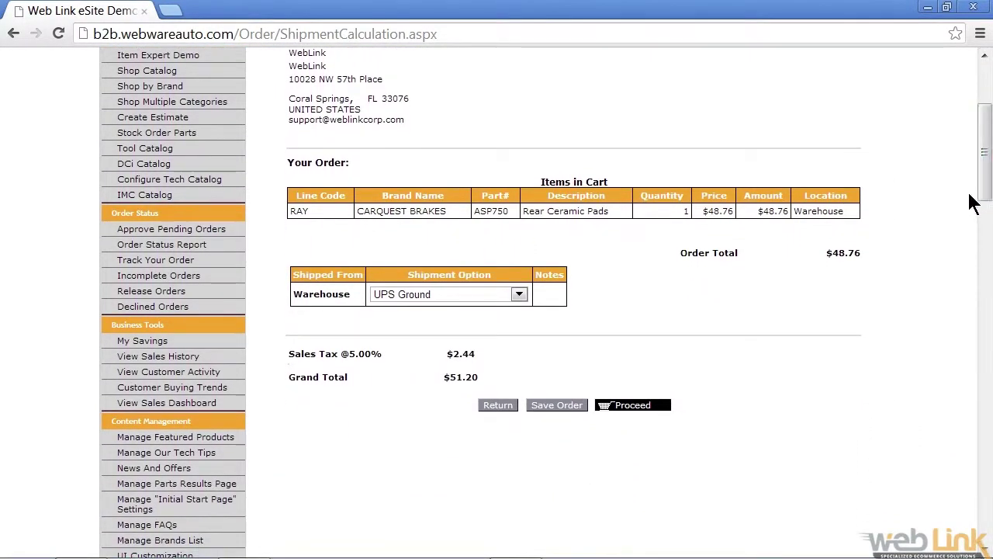
{"action": "left_click", "coordinate": [632, 412]}
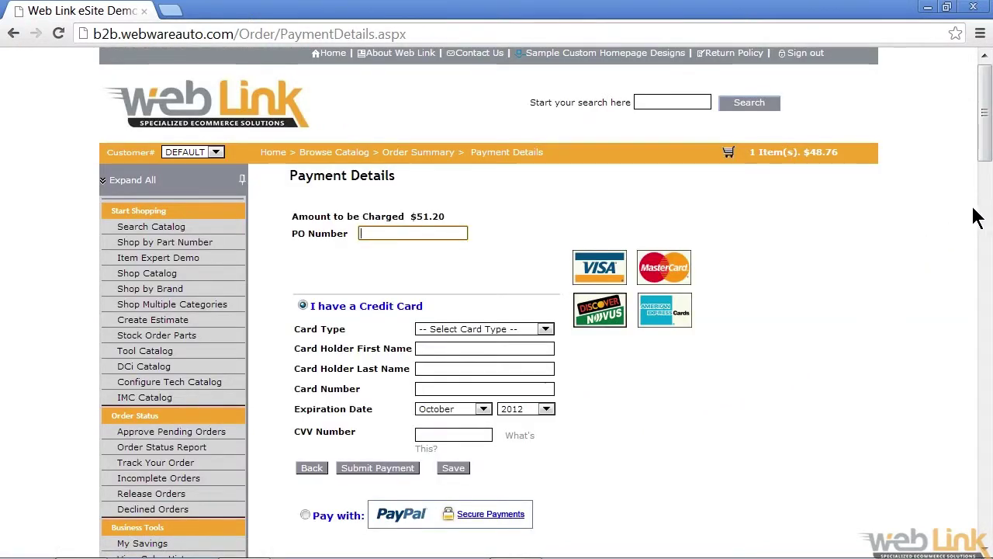
{"action": "left_click_drag", "start_coordinate": [986, 159], "coordinate": [985, 173]}
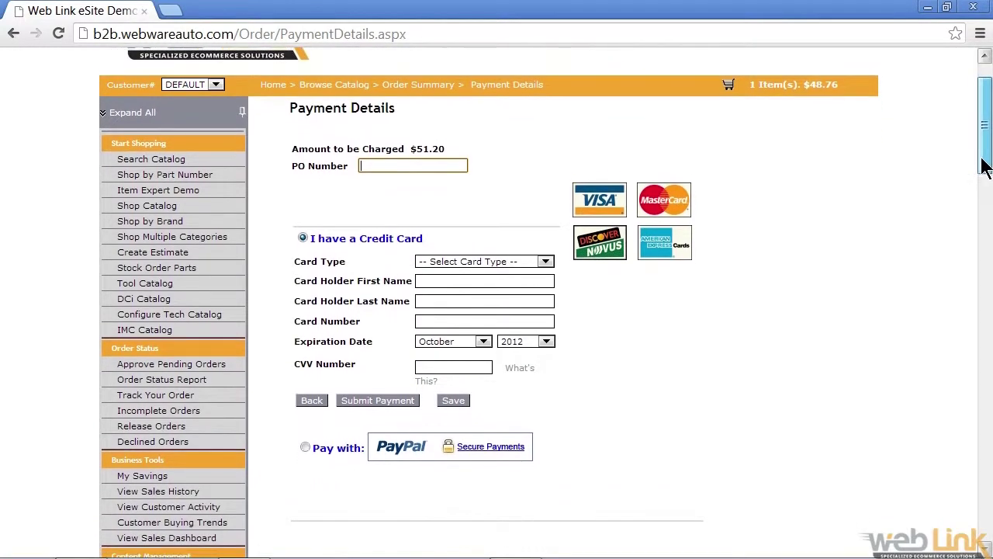